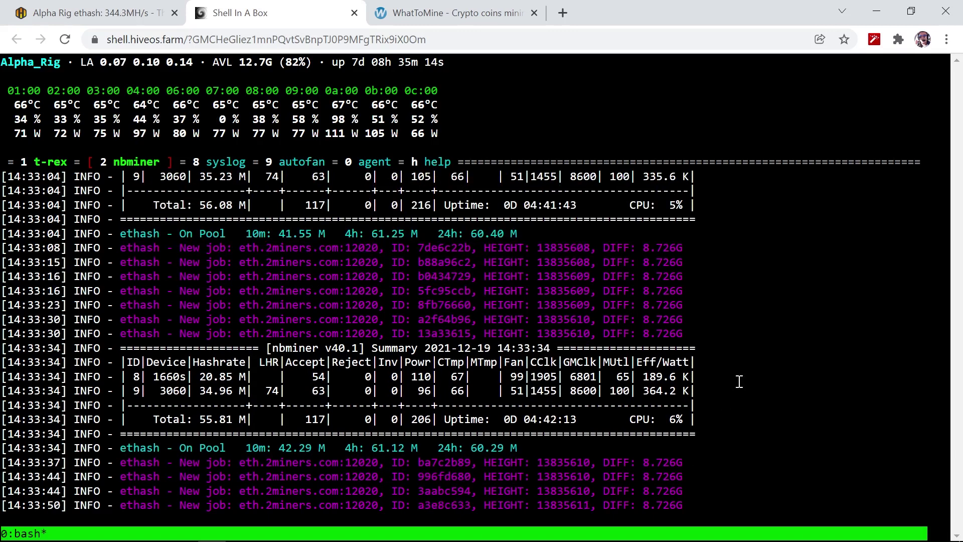
Back on Alpha Rig in Hive OS, set GPU 8's memory clock to 1000 MHz and apply it.
key(ctrl+shift+Tab)
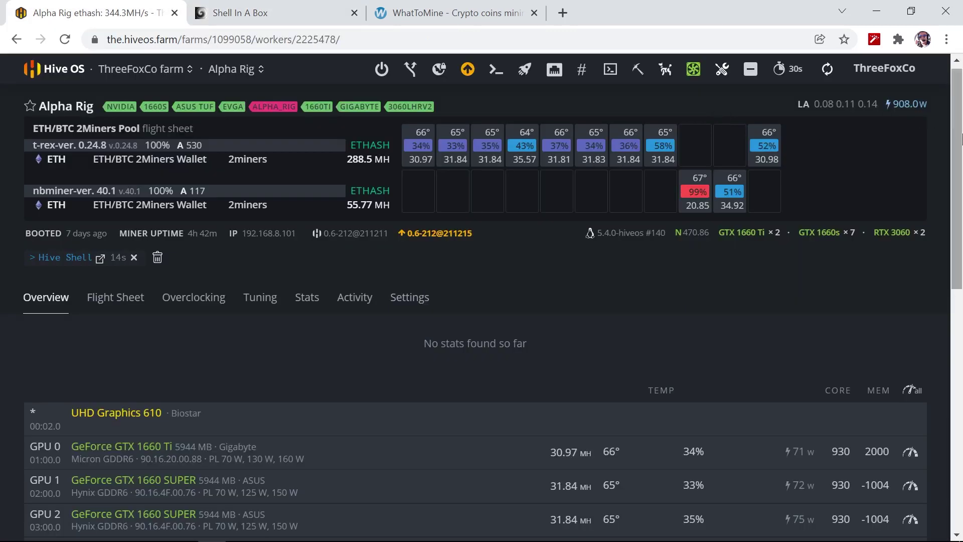
scroll(961, 300, down, 5)
scroll(961, 299, down, 2)
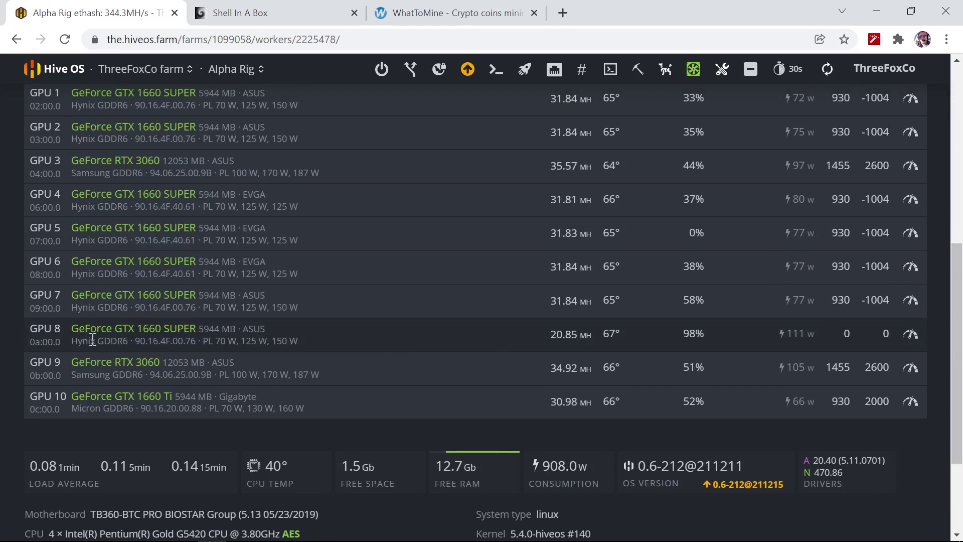
click(341, 342)
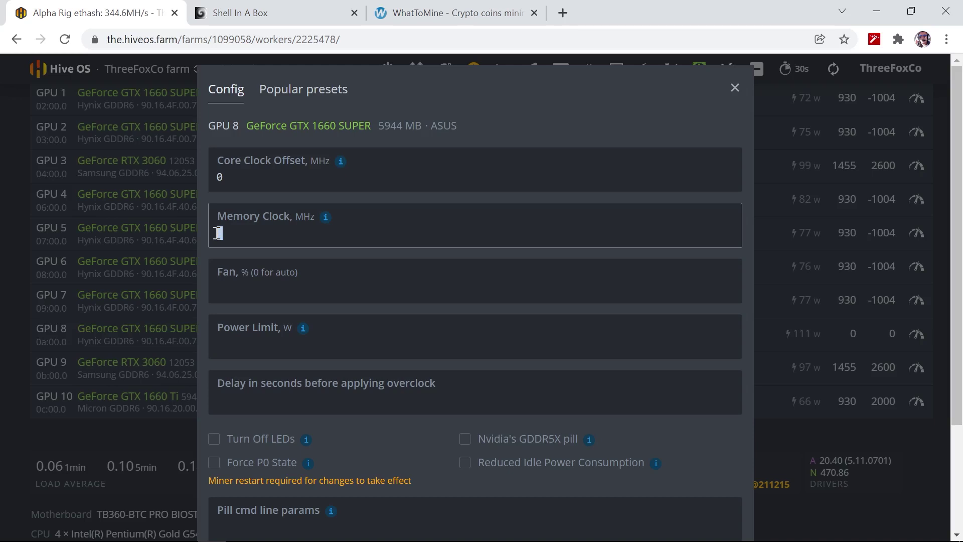
text(1000)
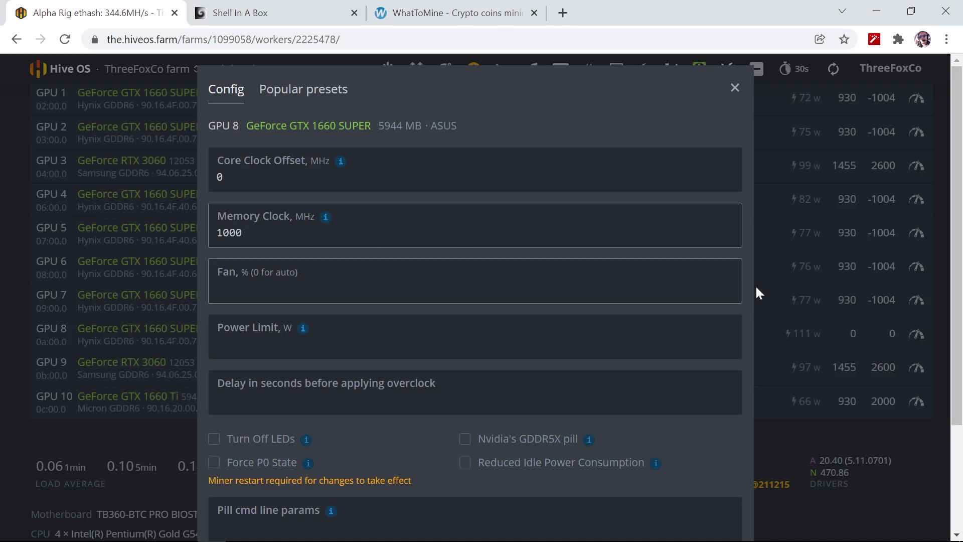
drag(958, 289, 959, 370)
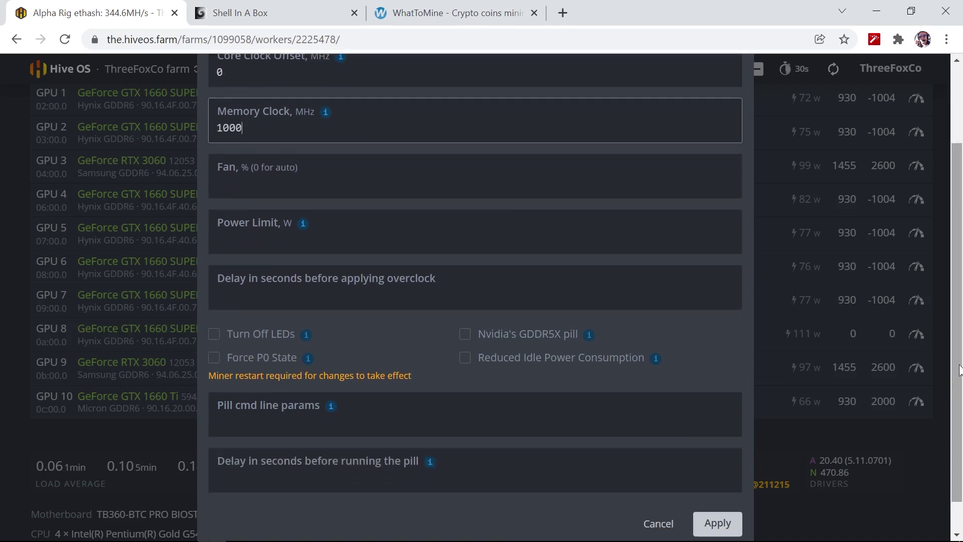
click(716, 523)
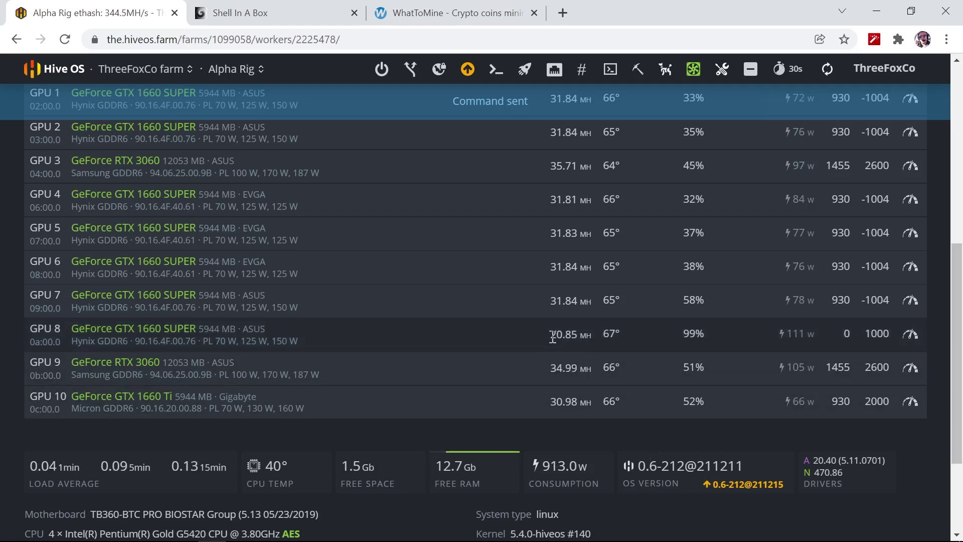
Check the nbminer log for GPU 8 at 22.53 MH/s with 7300 memory clock, then return to Hive OS.
click(261, 12)
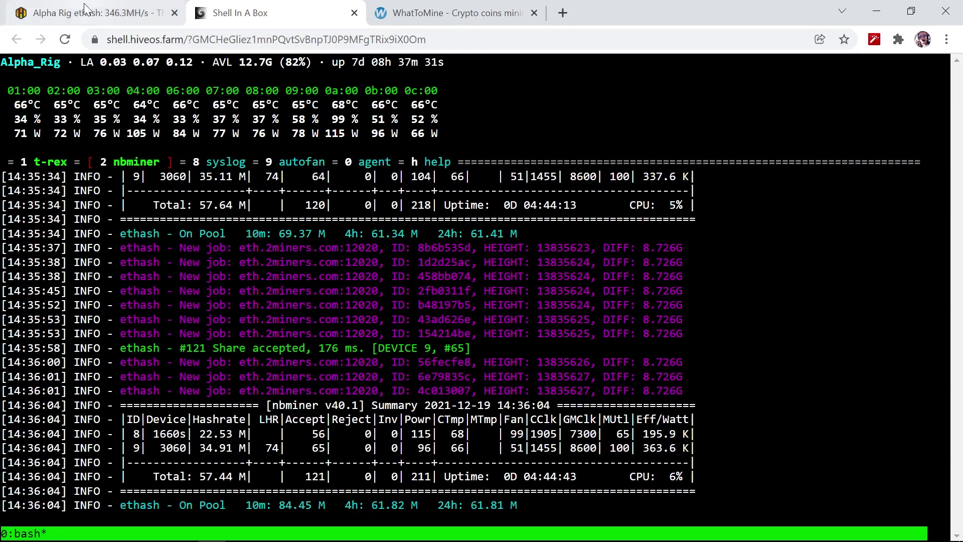
click(114, 11)
Raise GPU 8's memory clock from 1000 to 2000 MHz and apply it to the rig.
click(577, 333)
click(248, 237)
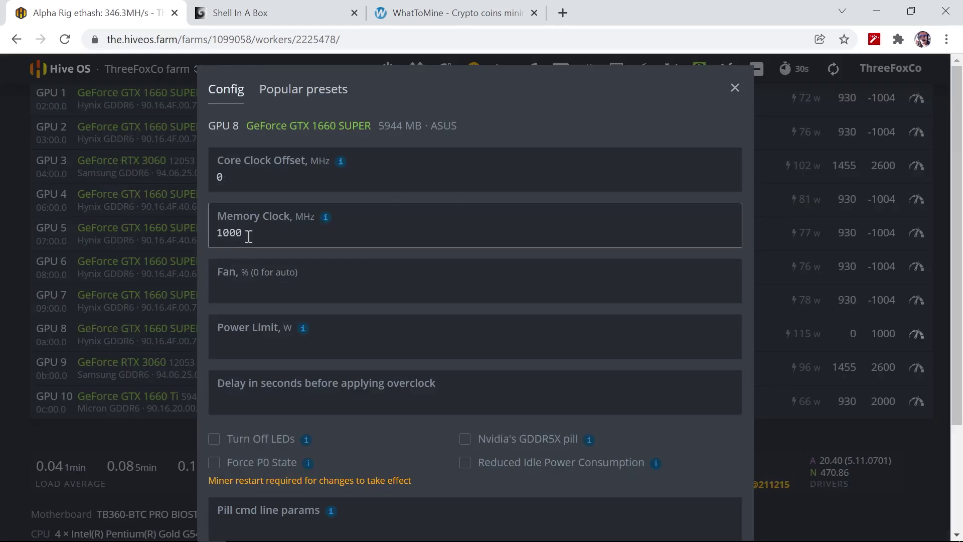
drag(248, 237, 203, 231)
text(2000)
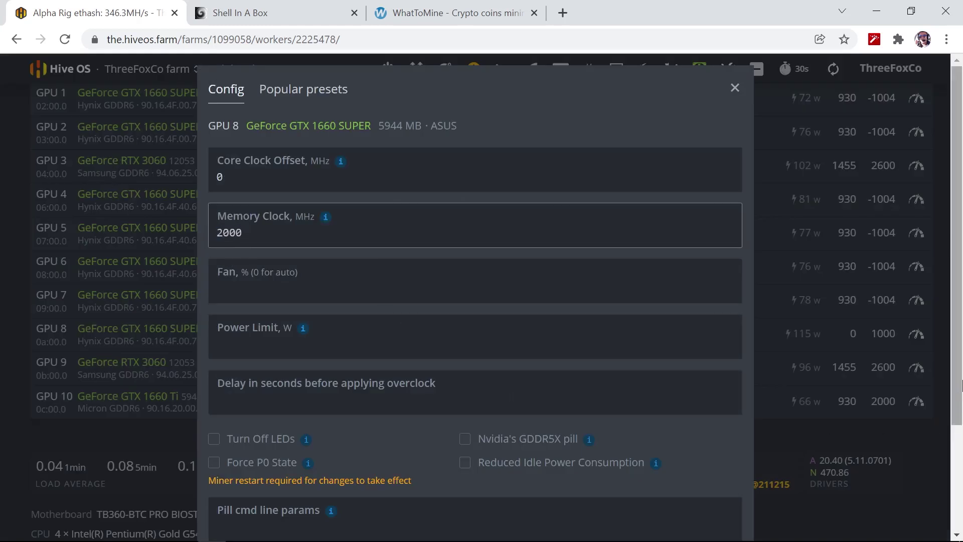
scroll(961, 385, down, 3)
click(721, 506)
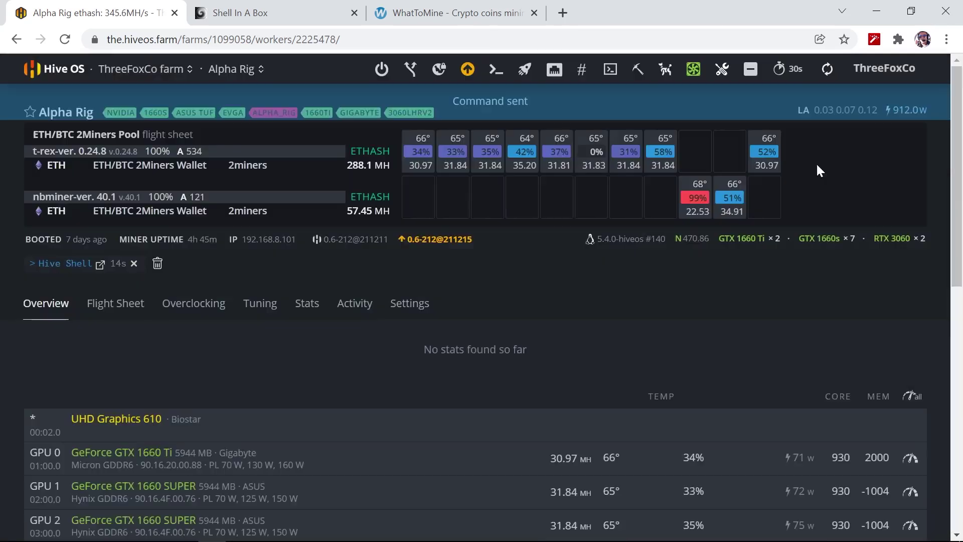
click(267, 12)
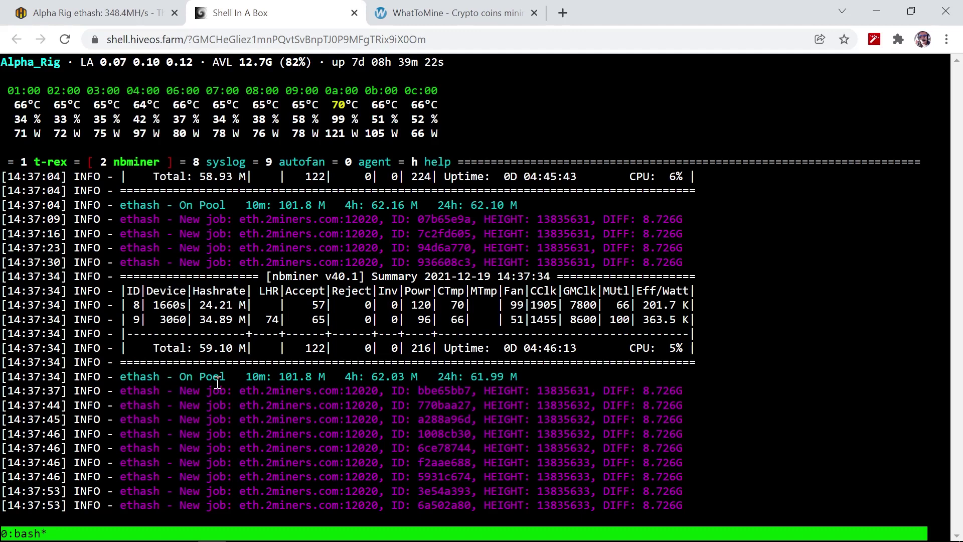
Note GPU 8 at 24.21 MH/s on 120 W, then go back to the Alpha Rig worker page.
click(95, 13)
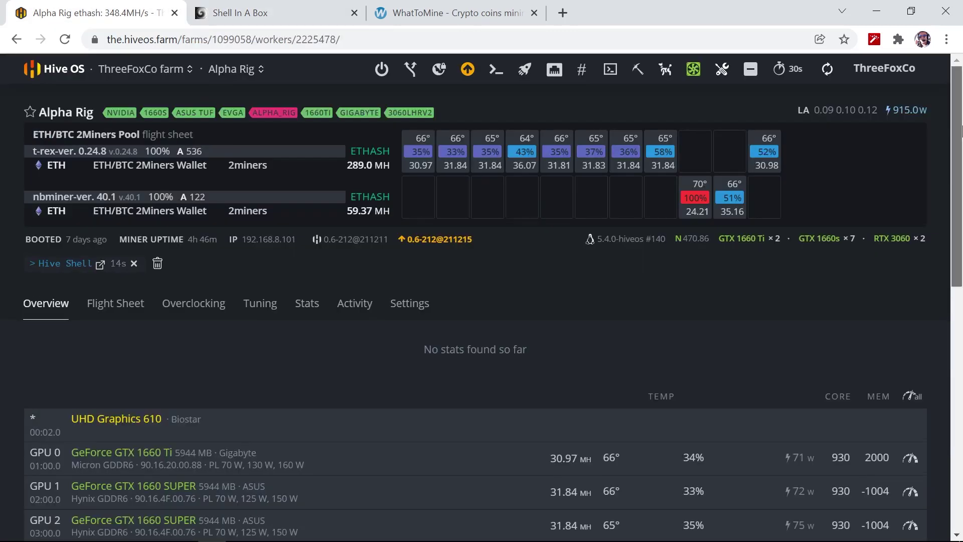
Replace GPU 8's 2000 memory clock with -1004 and apply it.
drag(958, 133, 961, 322)
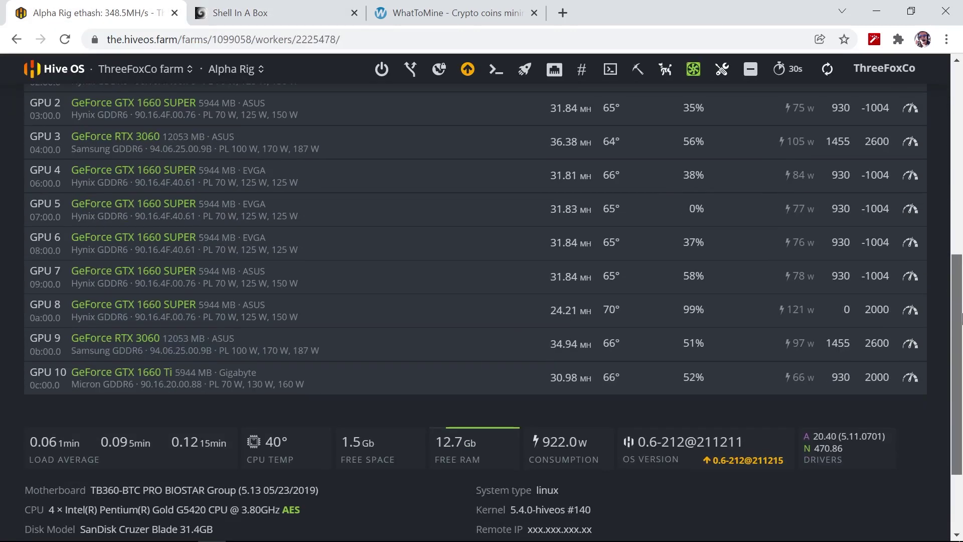
click(910, 315)
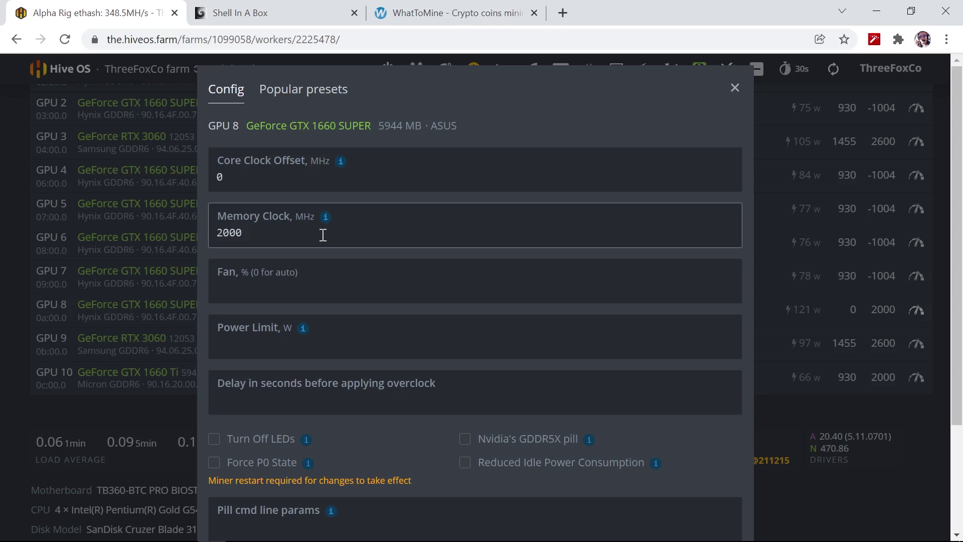
key(BackSpace)
key(BackSpace)
key(BackSpace)
key(BackSpace)
text(-1004)
scroll(960, 248, down, 5)
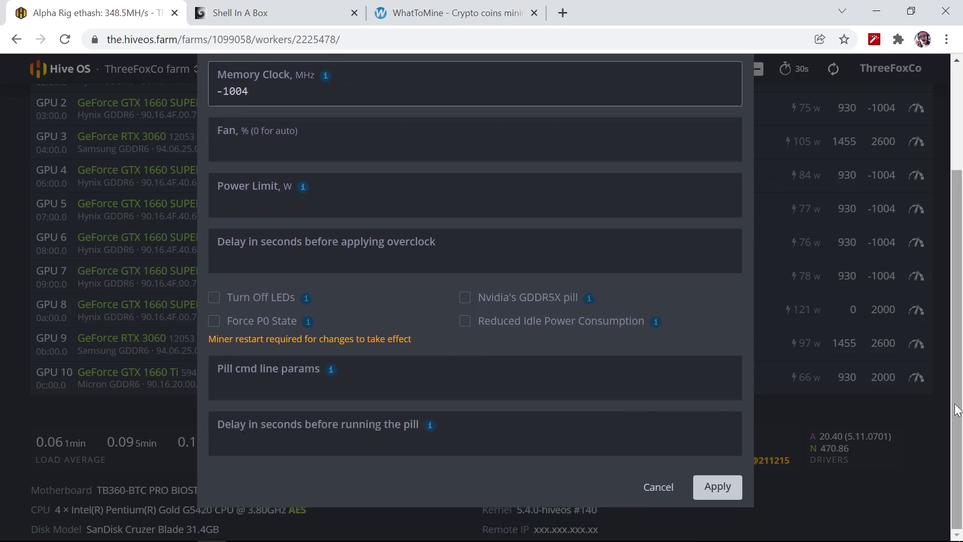
click(732, 485)
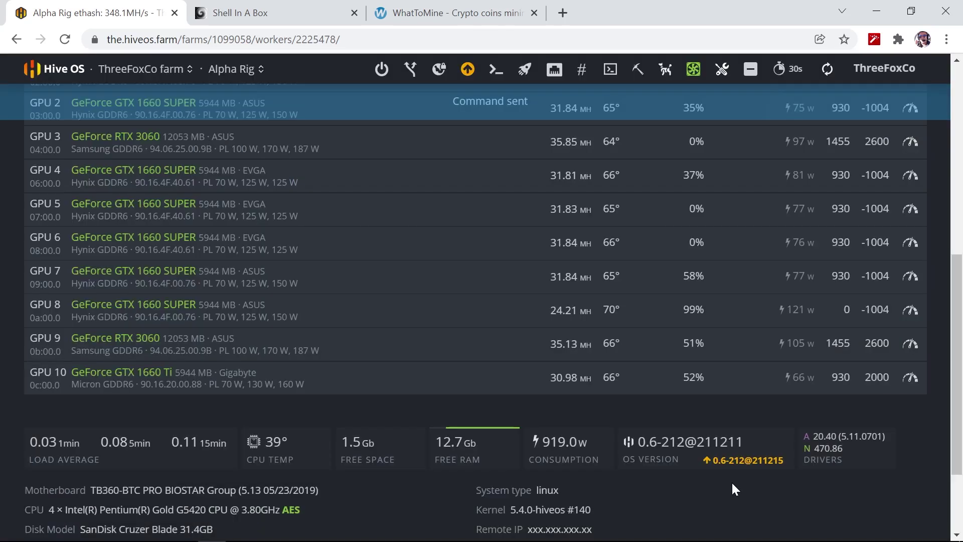
Confirm in nbminer that GPU 8 mines 31.66 MH/s at about 125 W, then return to Hive OS.
click(278, 15)
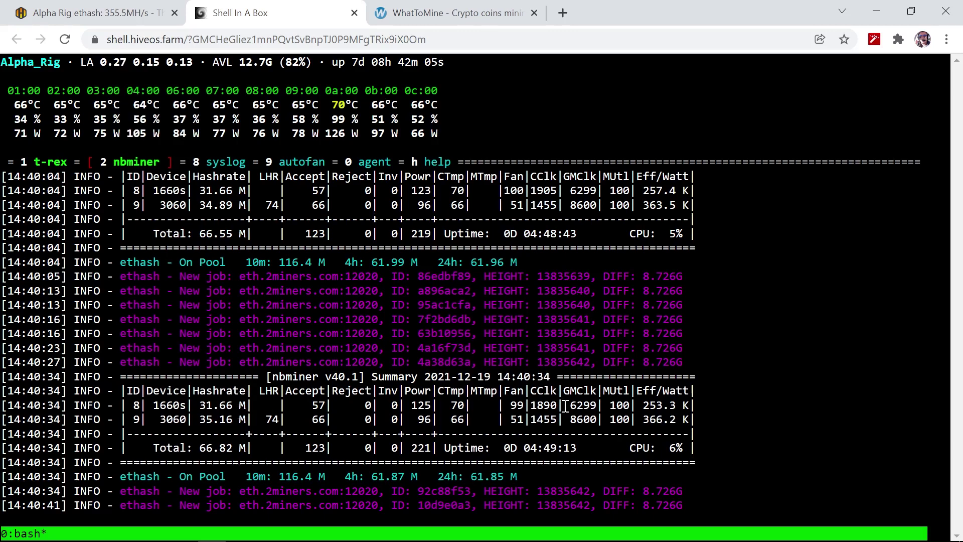
key(ctrl+shift+Tab)
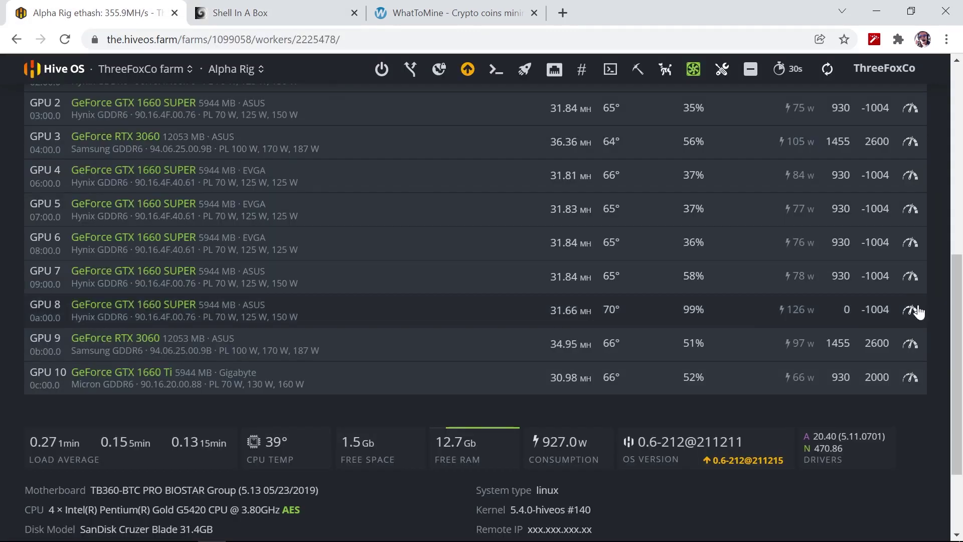
Lock GPU 8's core clock at 1050 MHz and apply the change.
click(915, 309)
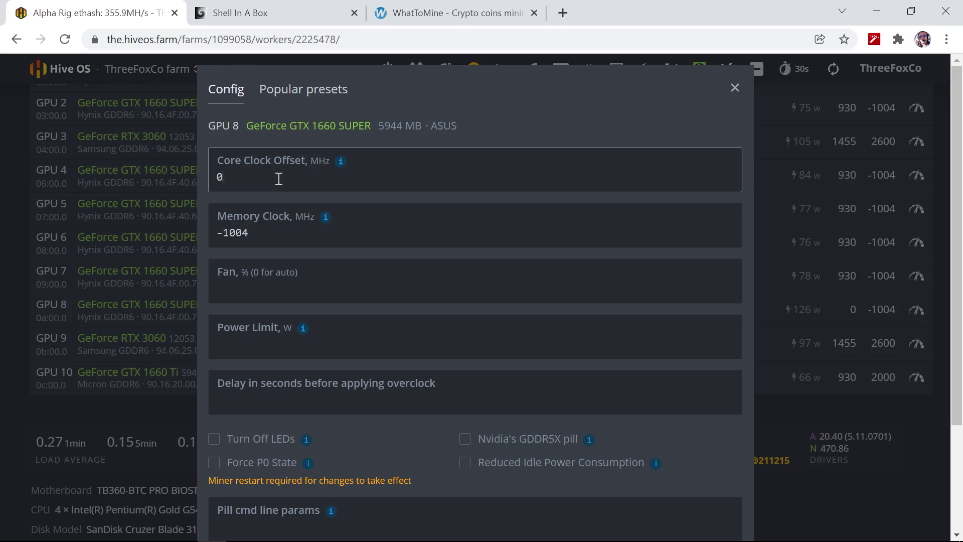
key(BackSpace)
text(1050)
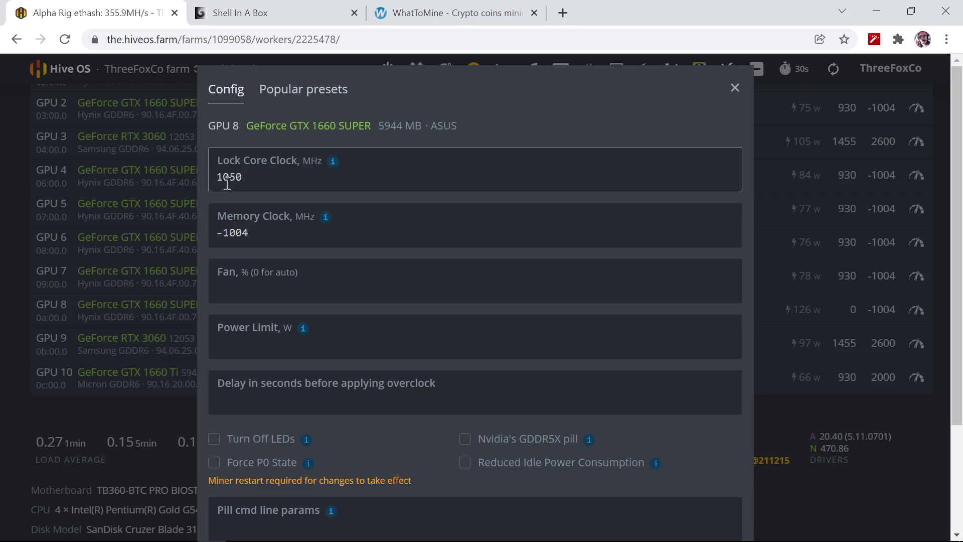
scroll(960, 317, down, 1)
scroll(961, 317, down, 2)
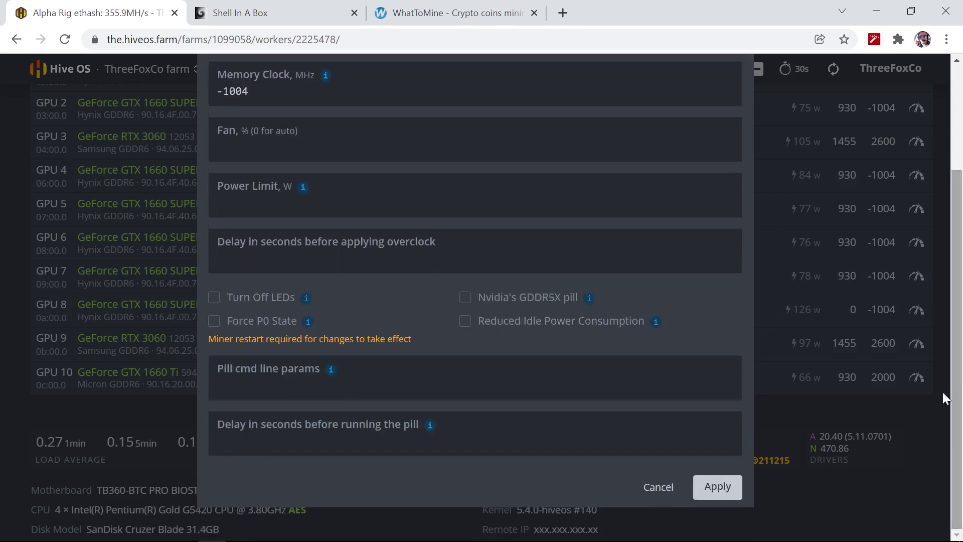
click(716, 485)
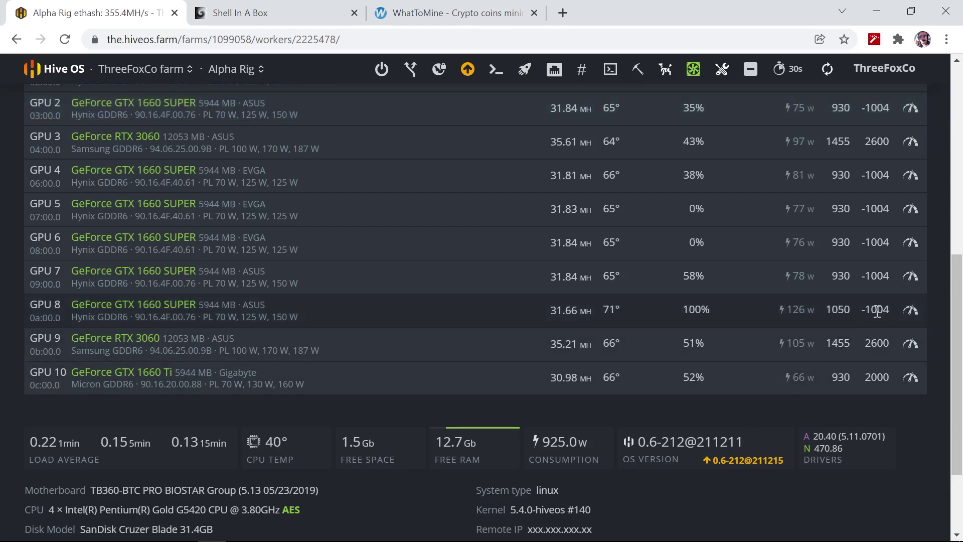
Read the nbminer summary showing GPU 8 at 31.64 MH/s on 77 W with a 1050 core clock.
click(250, 6)
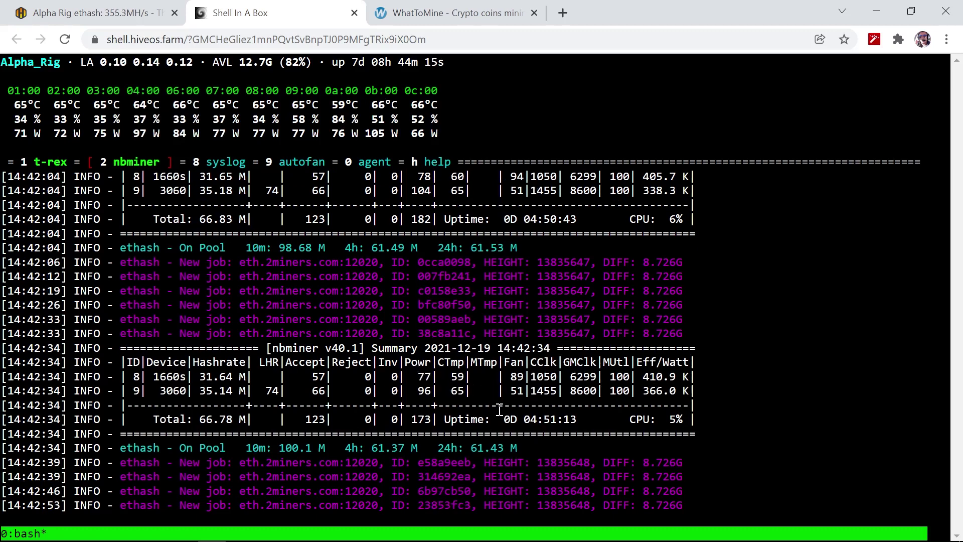
Lower GPU 8's locked core clock from 1050 to 900 MHz and apply it.
click(105, 12)
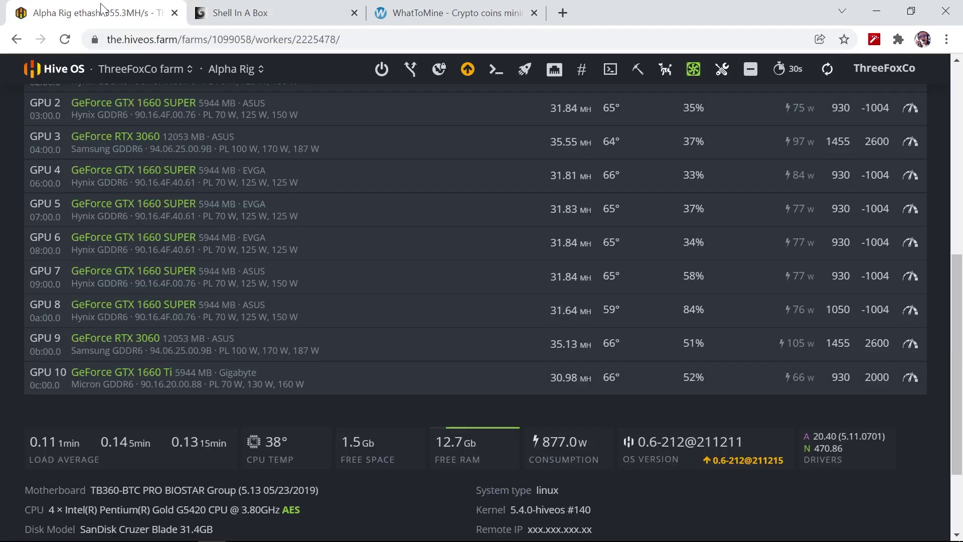
click(546, 309)
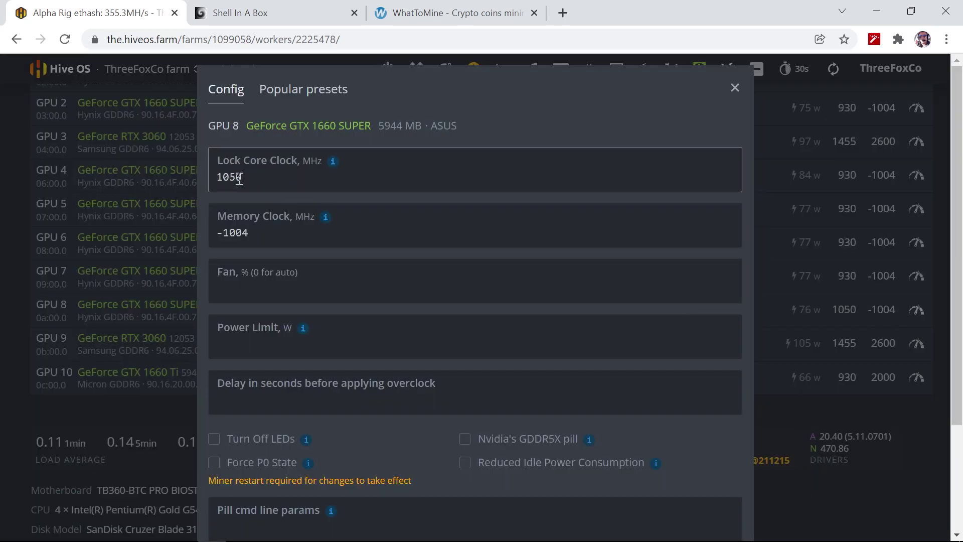
drag(246, 178, 203, 185)
text(900)
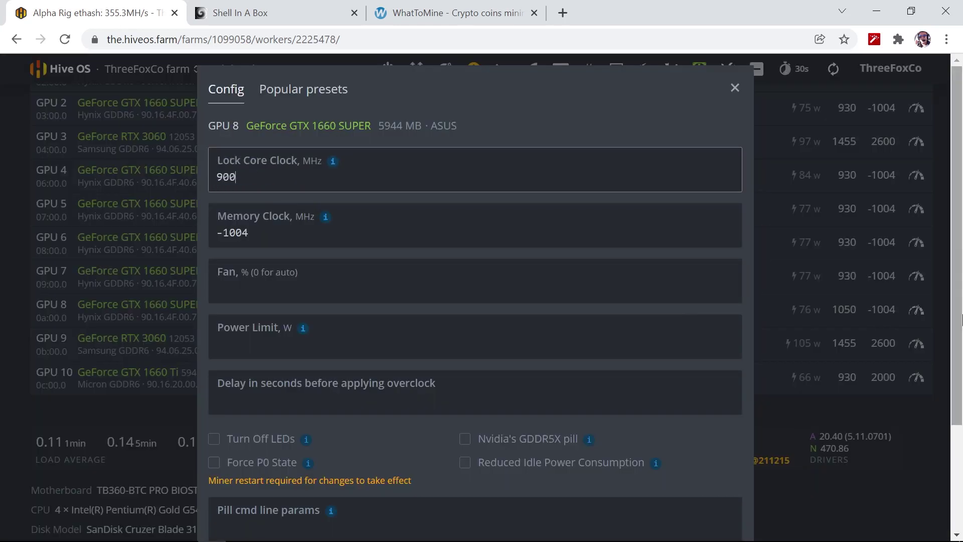
scroll(482, 301, down, 3)
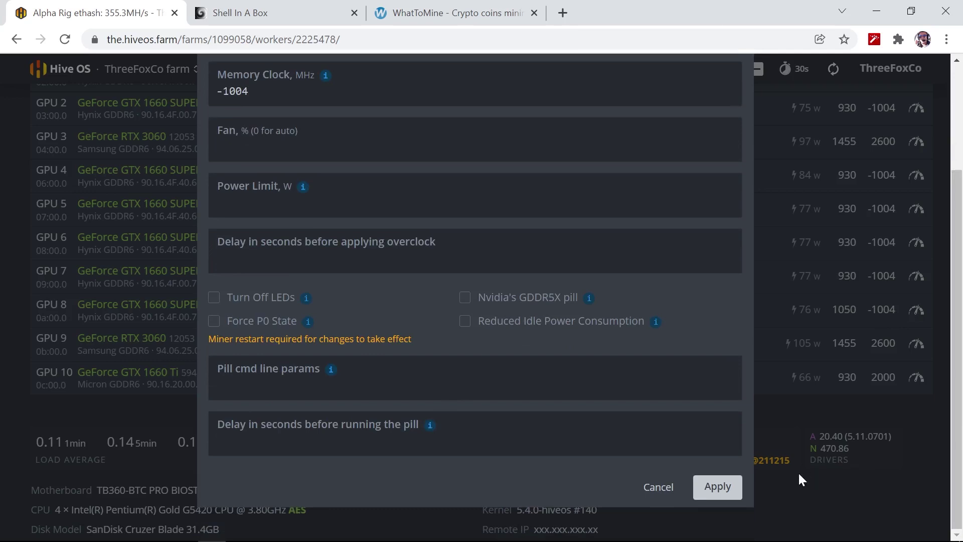
click(715, 486)
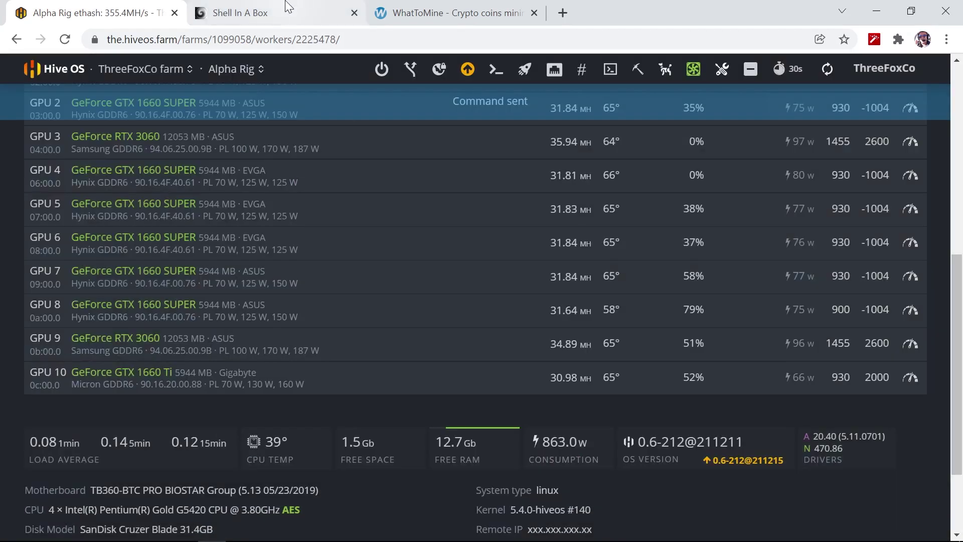
Watch nbminer report GPU 8 at 31.69 MH/s on about 72 W with a 900 core clock.
click(268, 14)
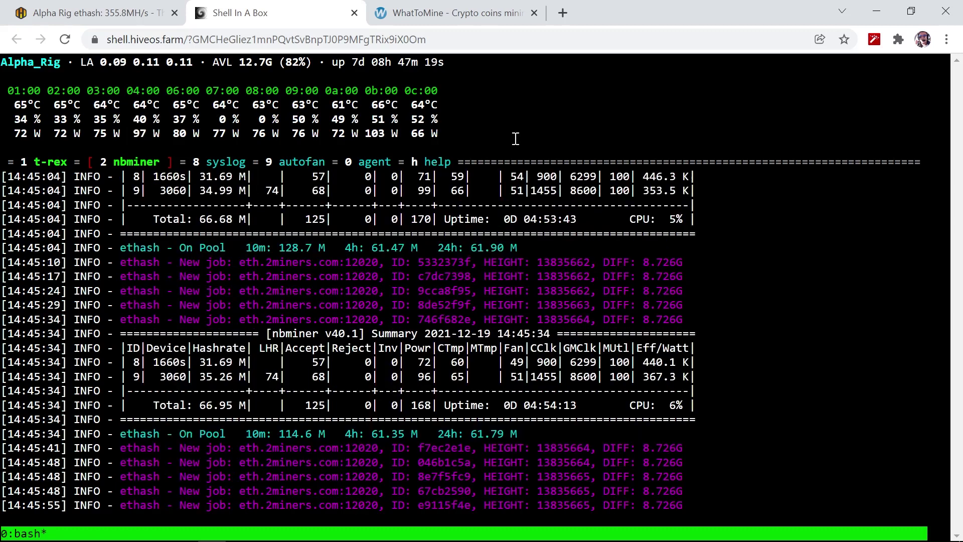
Enter 31.65 MH/s hashrate and 72 W power in WhatToMine's 1660S Ethash fields.
click(457, 15)
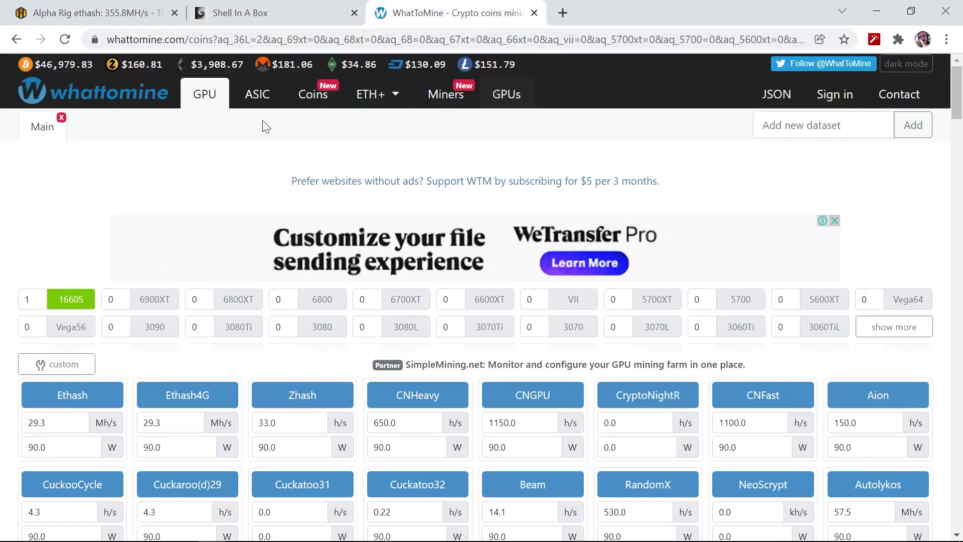
drag(50, 422, 20, 422)
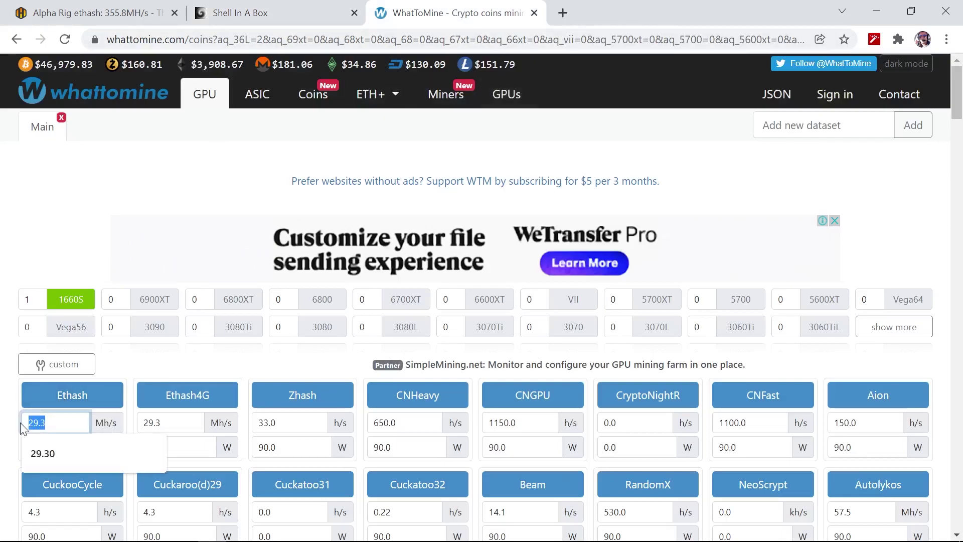
text(31.65)
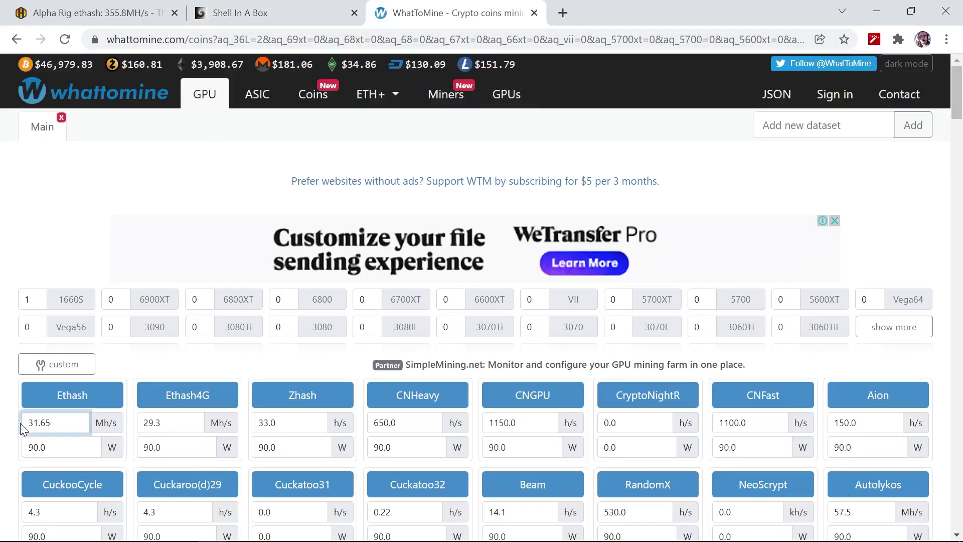
drag(50, 447, 10, 454)
text(72)
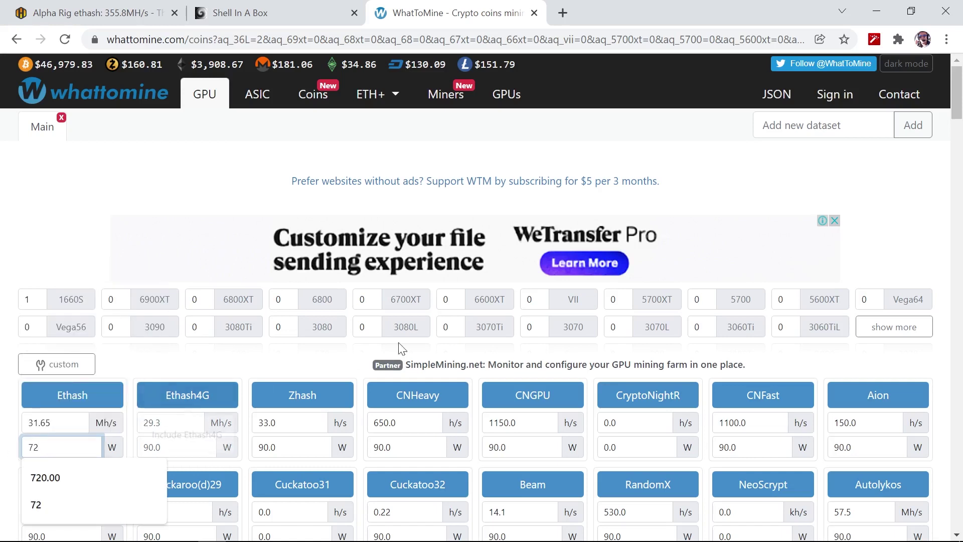
Recalculate profitability and review the results: Ethereum leads at $1.84 revenue, $1.67 profit.
scroll(398, 344, down, 10)
scroll(397, 344, up, 2)
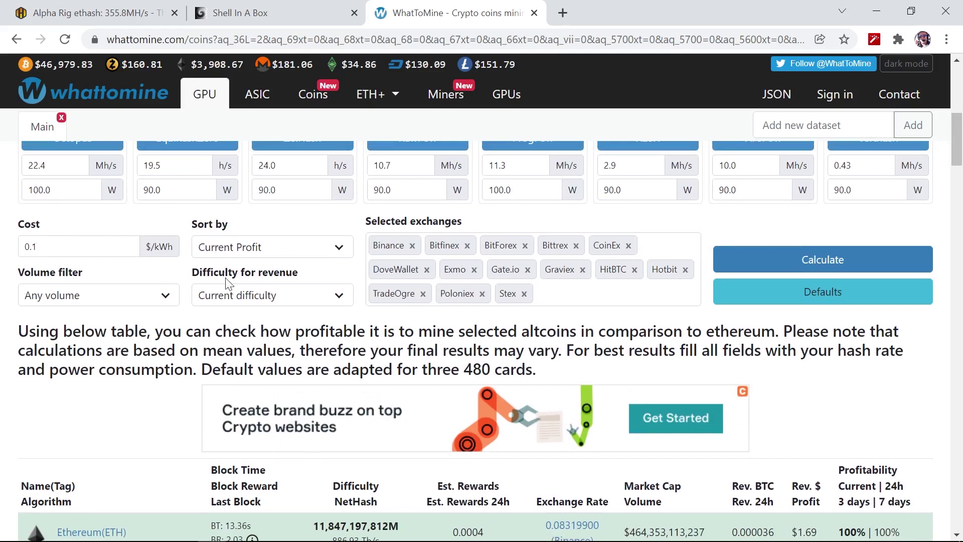
click(839, 260)
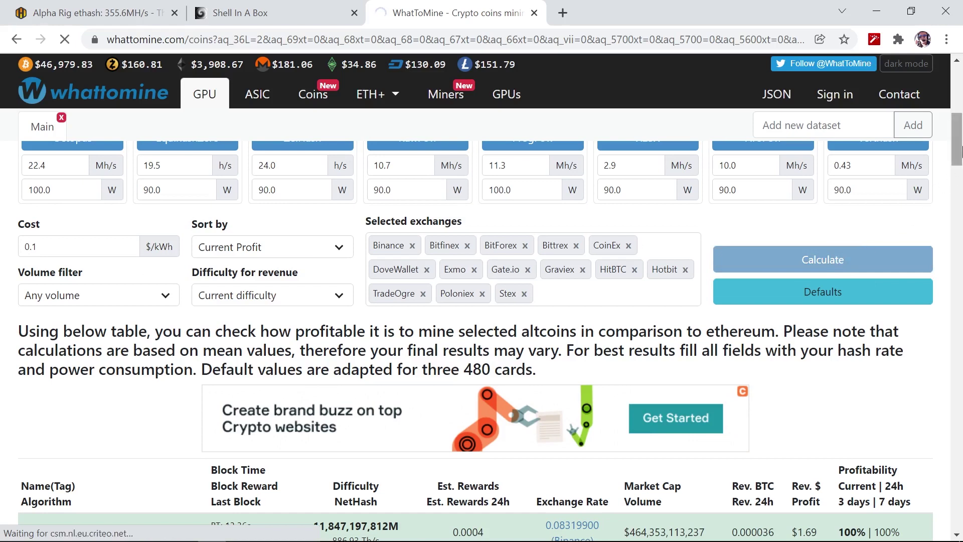
drag(957, 149, 961, 173)
mouse_move(95, 276)
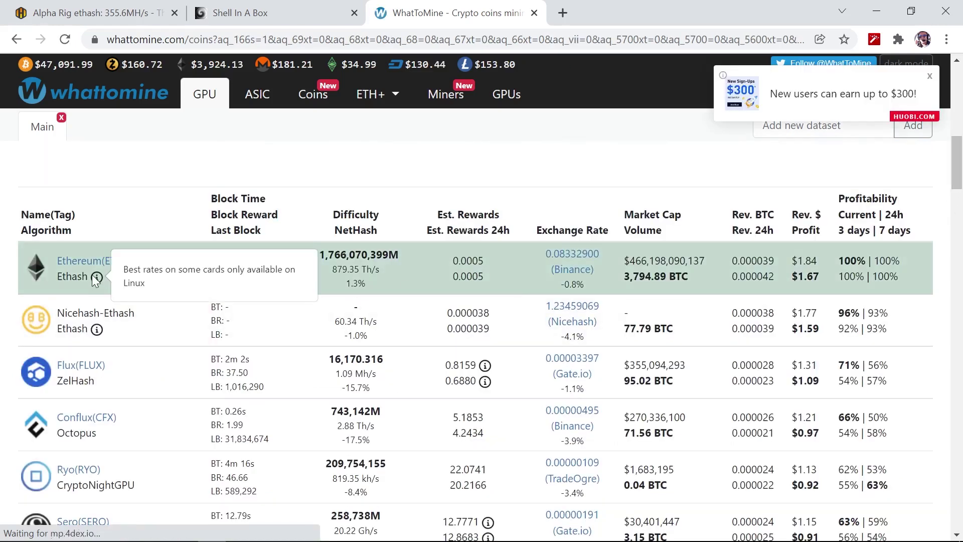